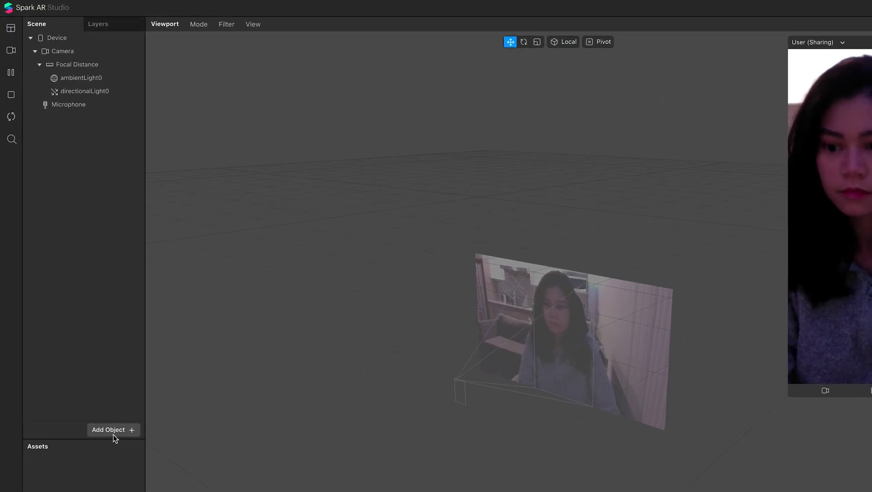
Step: Add a rectangle to the scene under a canvas and rename it outline
click(113, 430)
scroll(114, 357, down, 3)
double_click(97, 410)
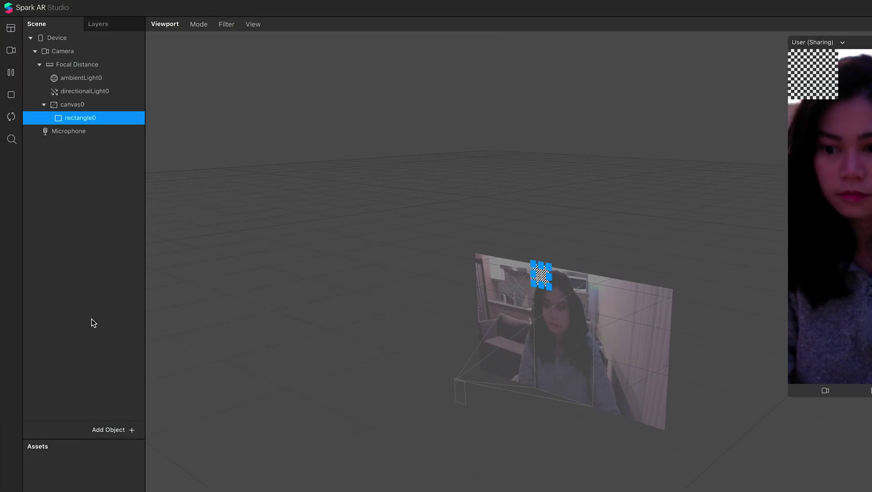
double_click(71, 118)
text(outline)
key(Return)
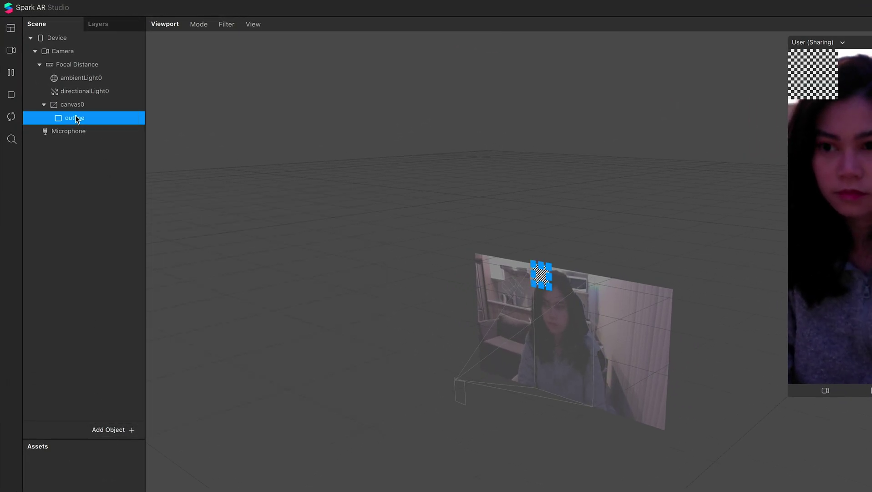
Step: Make the outline rectangle fill the full width and height of the screen
click(854, 84)
click(825, 100)
click(853, 96)
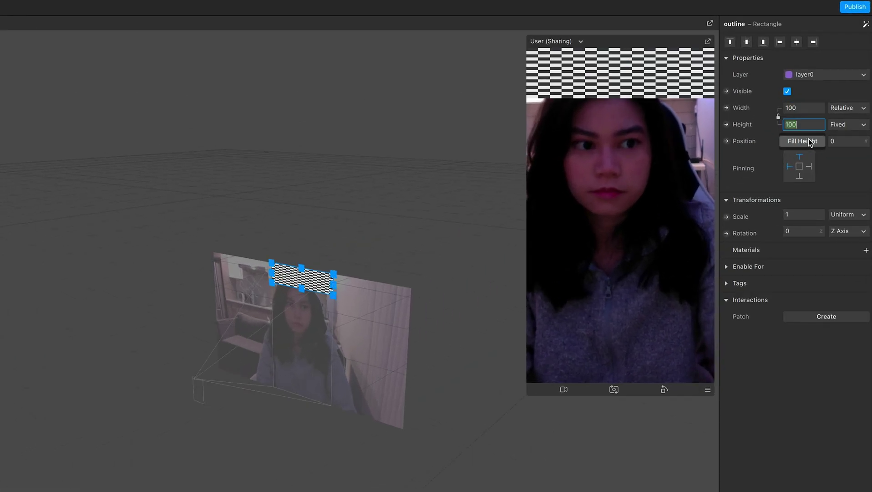
click(823, 108)
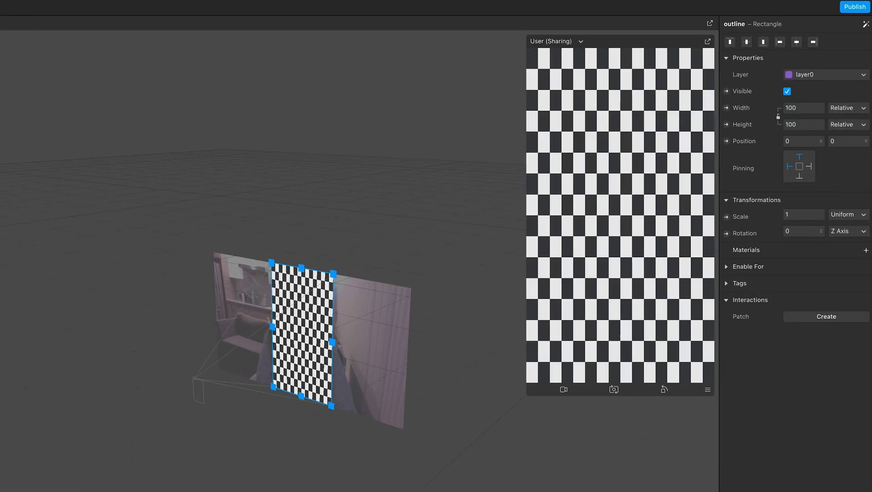
Step: Create a new material for the outline rectangle and rename it outline_mat
click(866, 250)
click(751, 267)
double_click(742, 25)
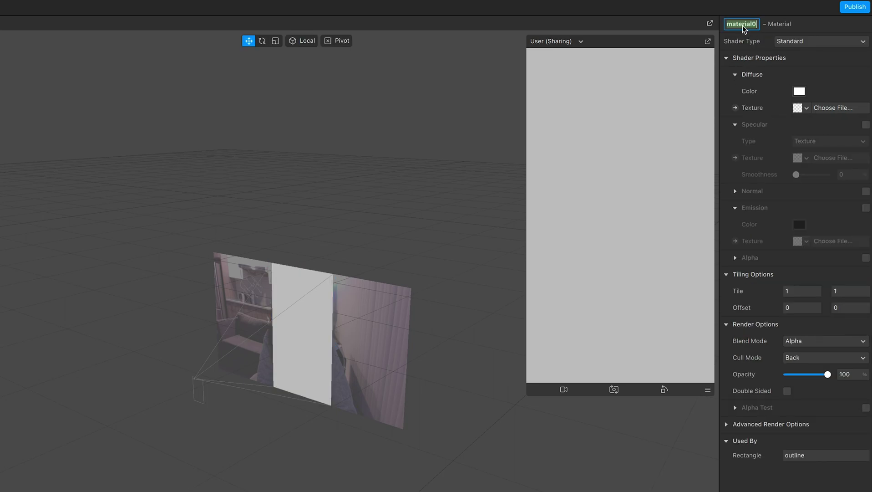
text(outline_mat)
key(Return)
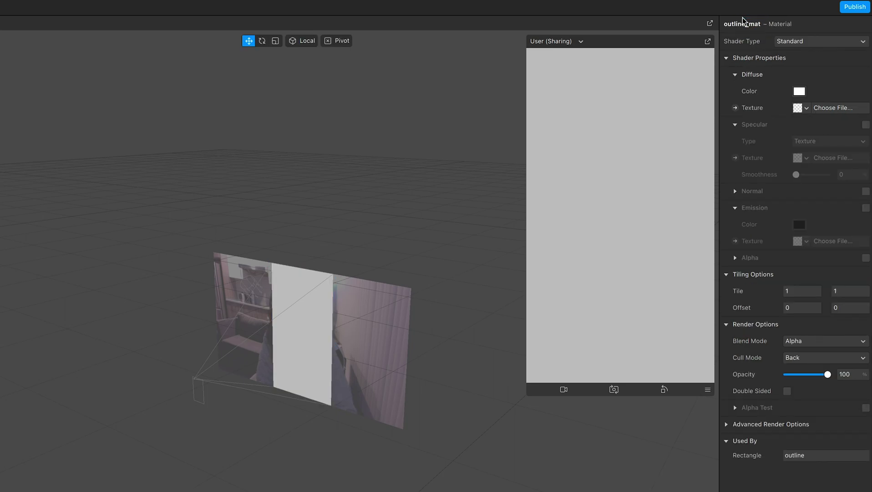
Step: Set outline_mat's shader type to Flat and create a patch for its diffuse texture, placed with free space before it in an enlarged Patch Editor
click(792, 42)
click(786, 40)
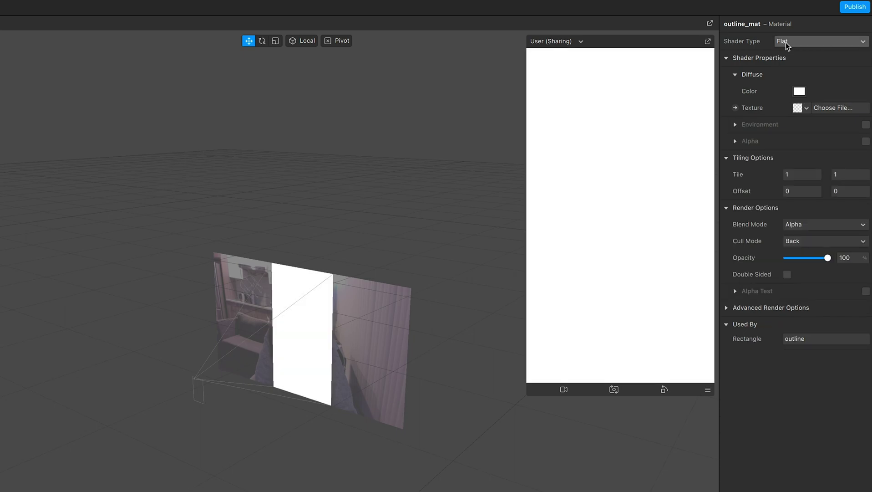
click(735, 108)
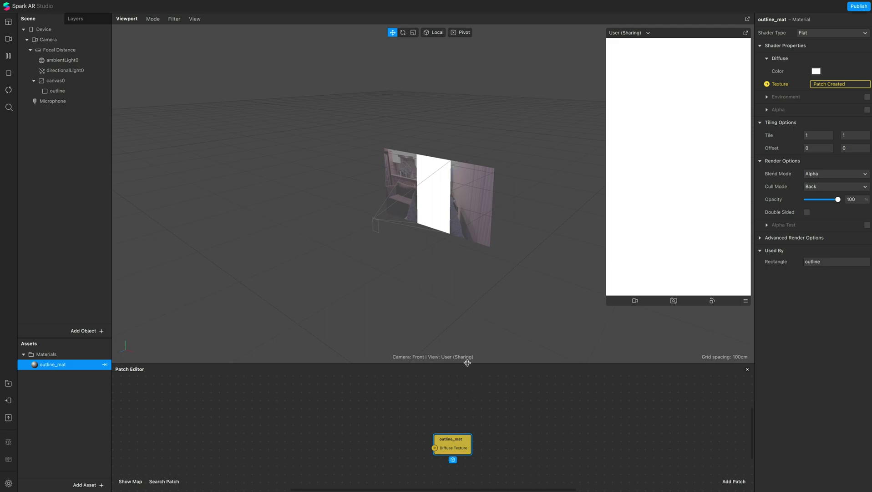
drag(467, 362, 478, 272)
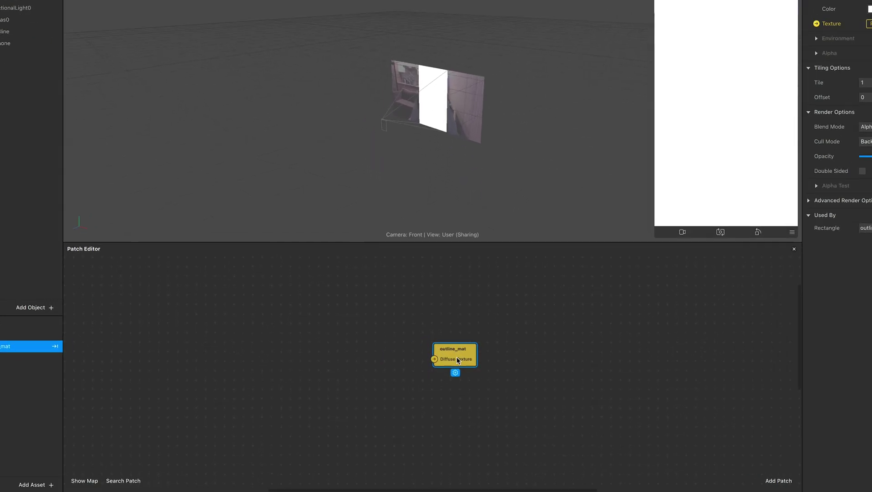
drag(457, 357, 575, 358)
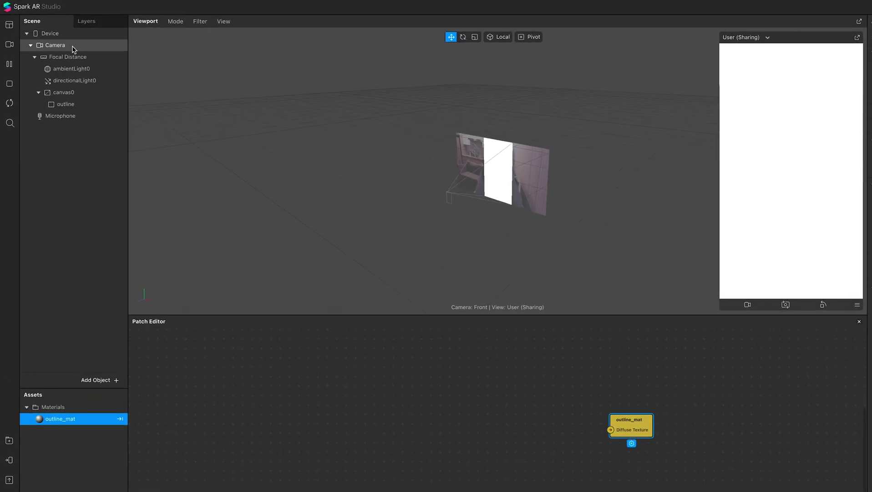
Step: Extract the camera's texture and add cameraTexture0 as a patch well before the outline_mat patch
click(73, 49)
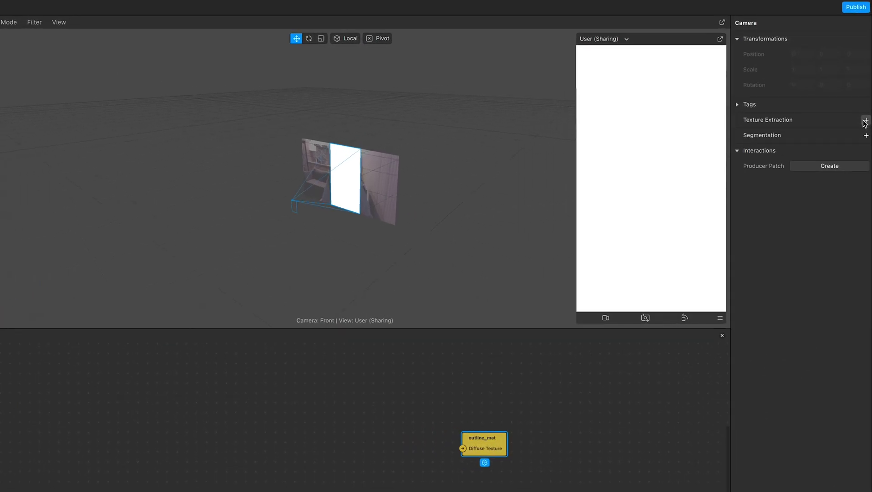
click(865, 121)
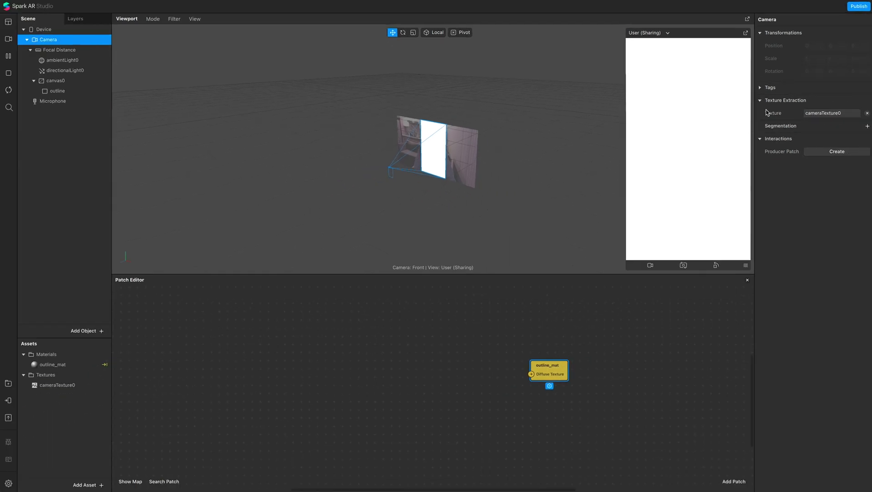
drag(63, 385, 271, 377)
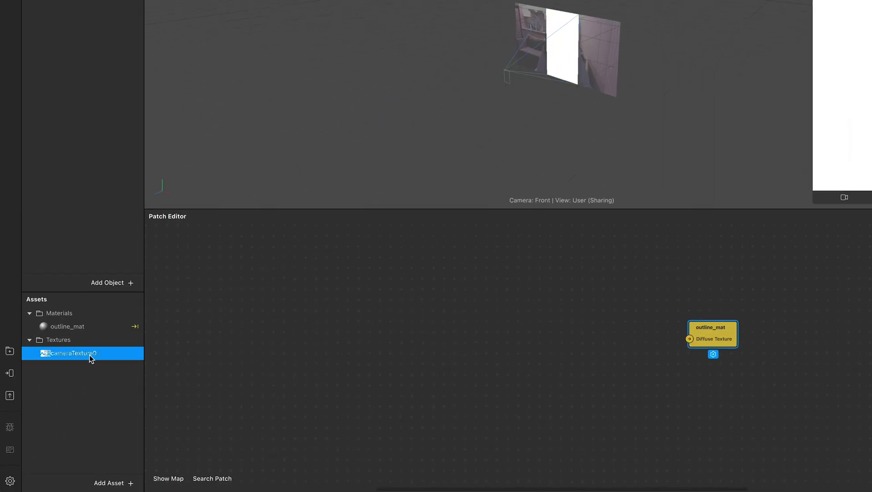
drag(351, 343, 314, 339)
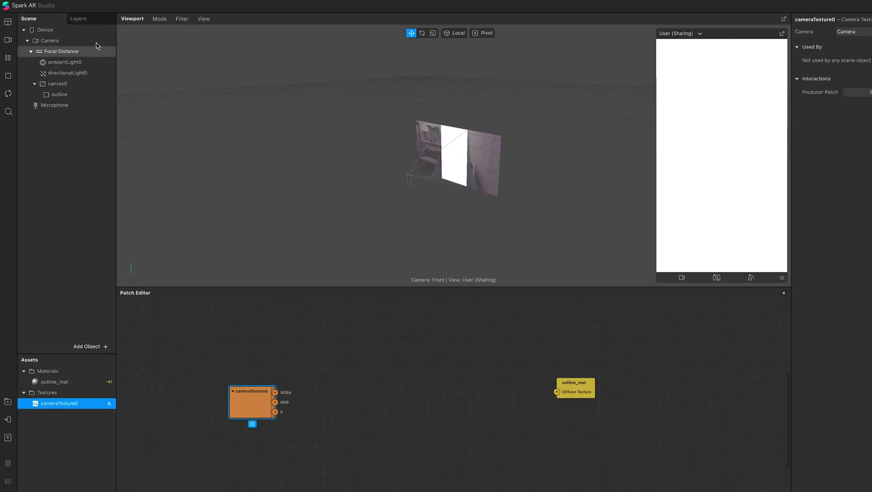
Step: Add a Device patch below the cameraTexture0 patch and shift both patches up together
drag(53, 33, 254, 441)
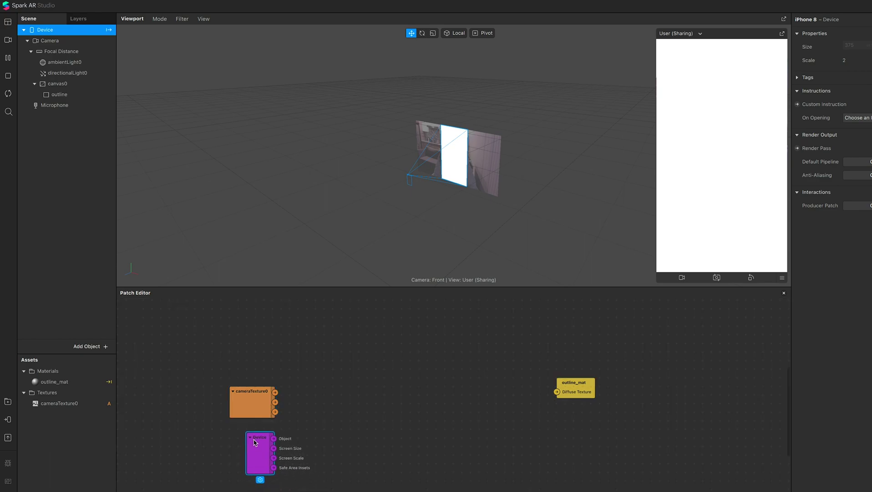
drag(239, 362, 262, 446)
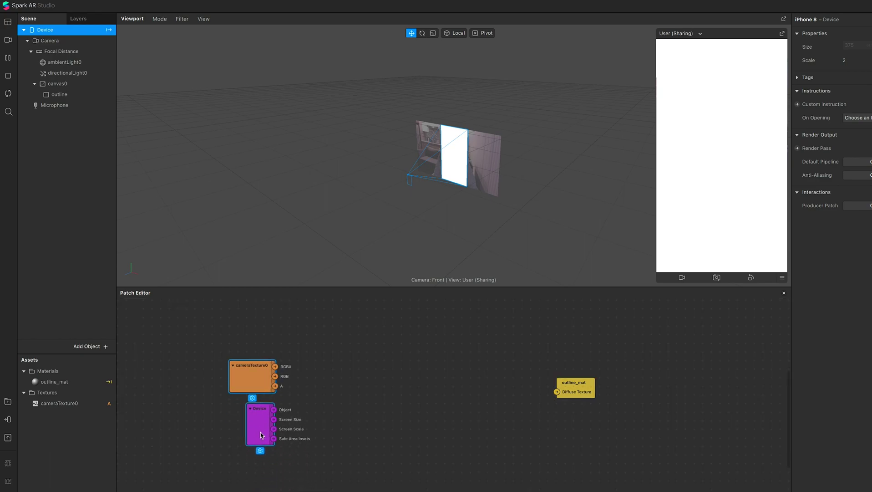
click(345, 461)
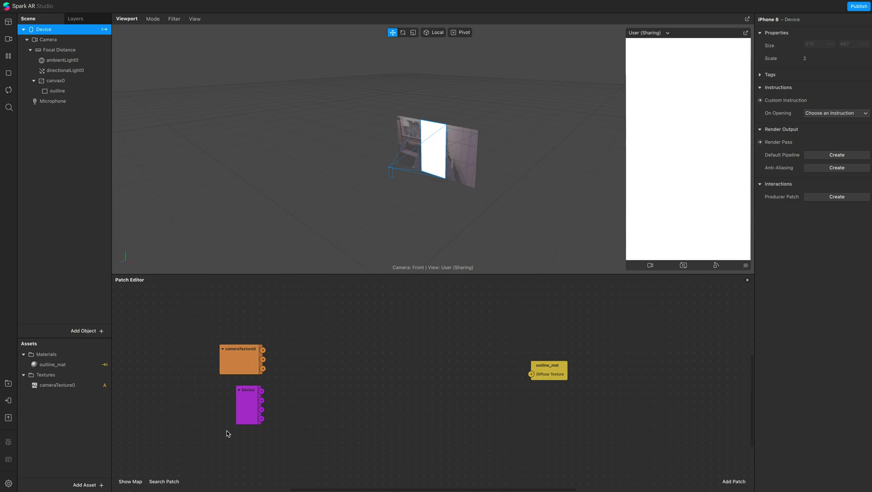
Step: Search the AR Library for sobel and import the Sobel Filter patch asset into the project
click(87, 484)
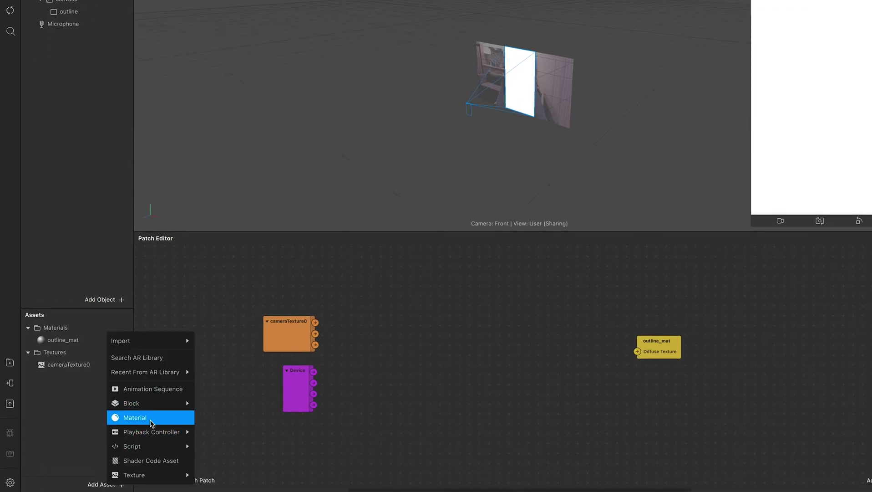
click(137, 357)
text(s)
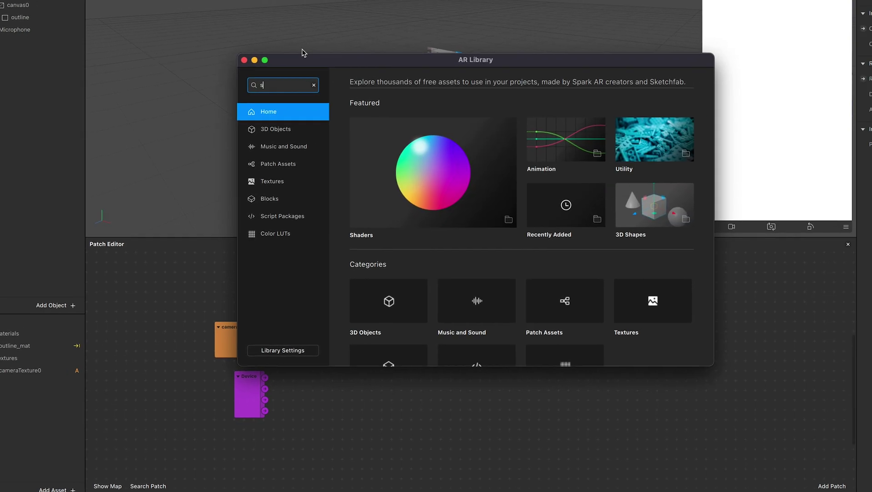
text(obel)
key(Return)
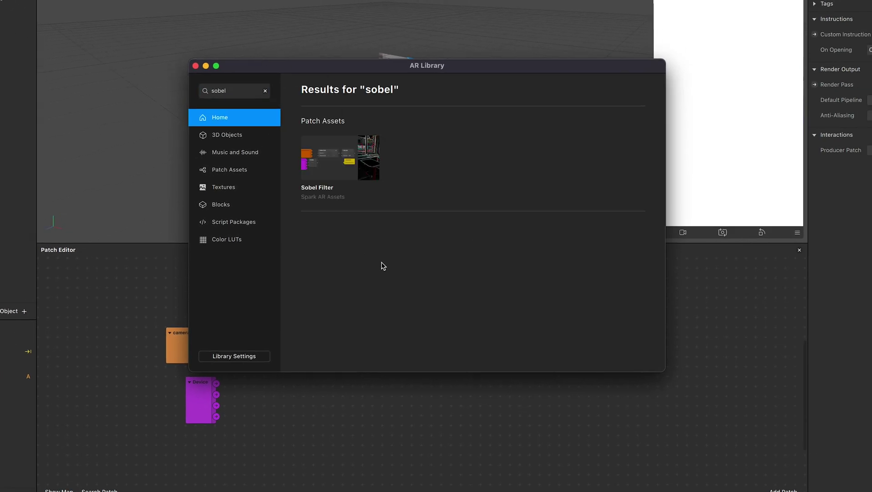
click(321, 181)
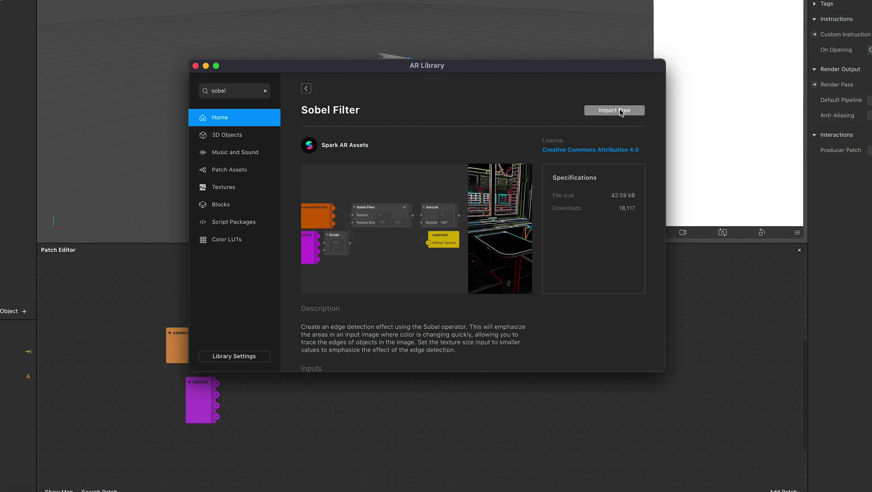
click(612, 114)
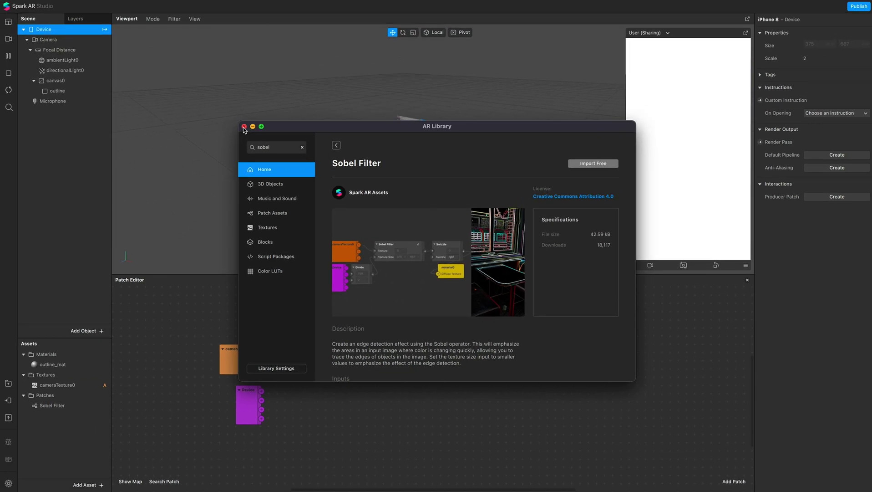
click(196, 65)
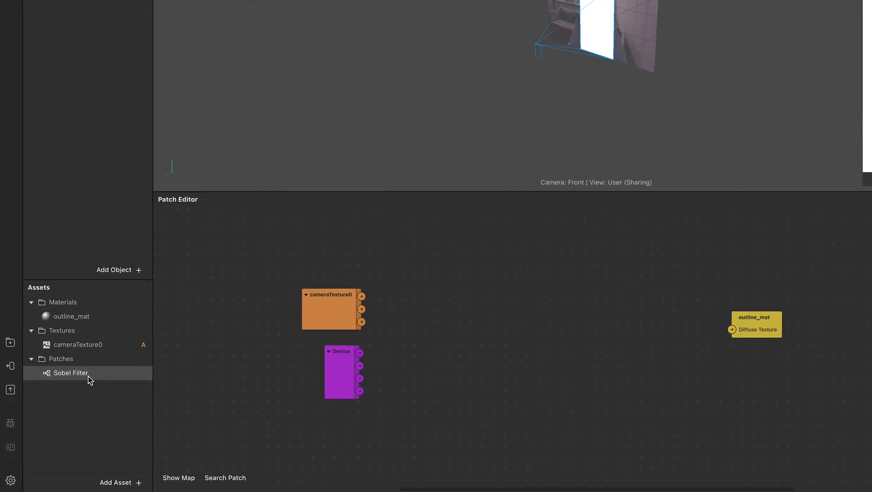
Step: Place a Sobel Filter patch between cameraTexture0 and outline_mat, and connect the camera texture's RGBA output to its Texture input
drag(89, 379, 483, 337)
drag(539, 333, 571, 298)
drag(772, 326, 826, 302)
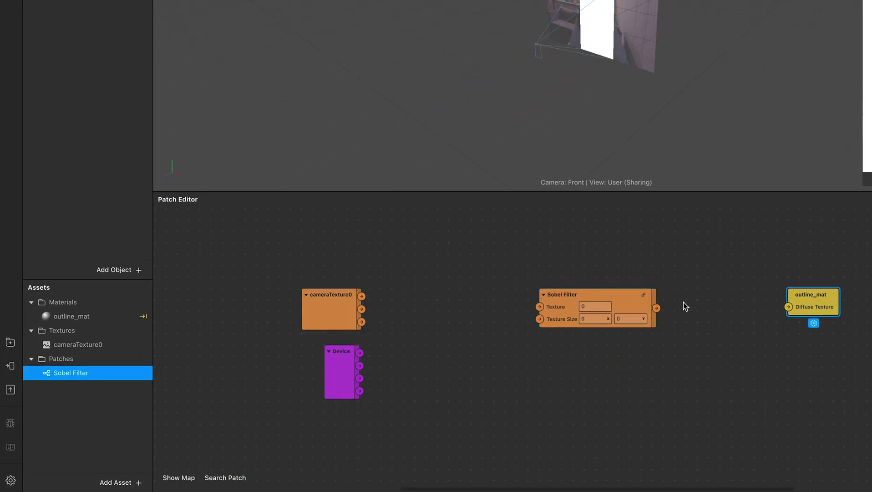
drag(361, 296, 544, 312)
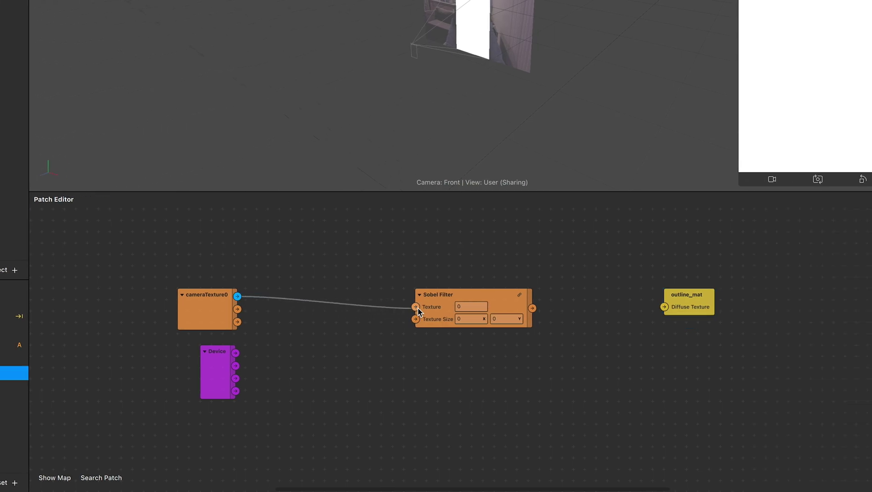
drag(418, 311, 418, 311)
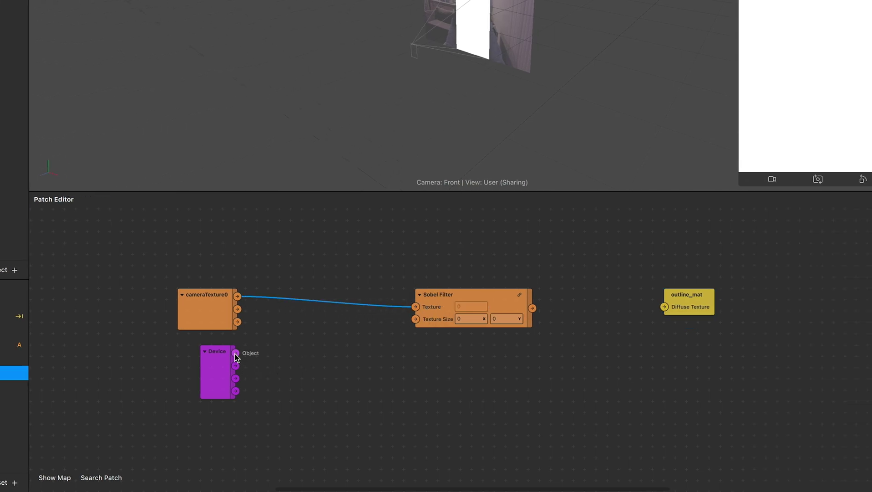
Step: Feed the Device's Screen Size through a new Divide patch with second value 2 into the Sobel Filter's Texture Size
click(224, 364)
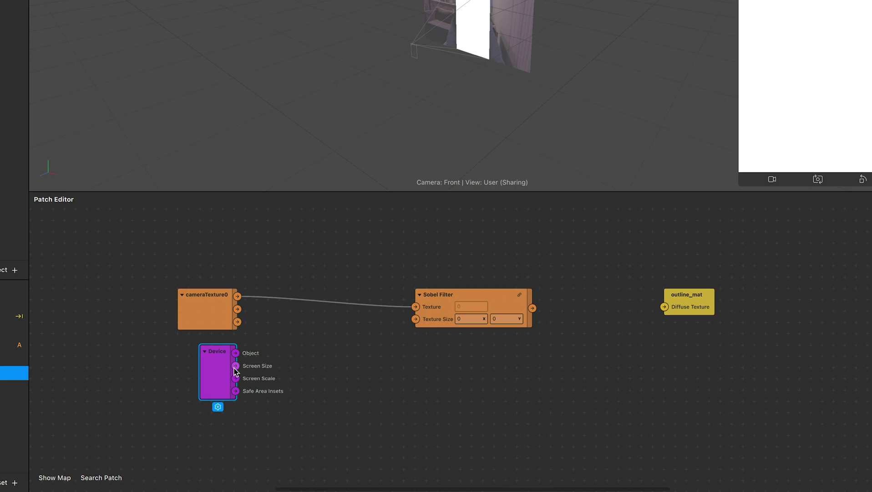
drag(235, 366, 289, 356)
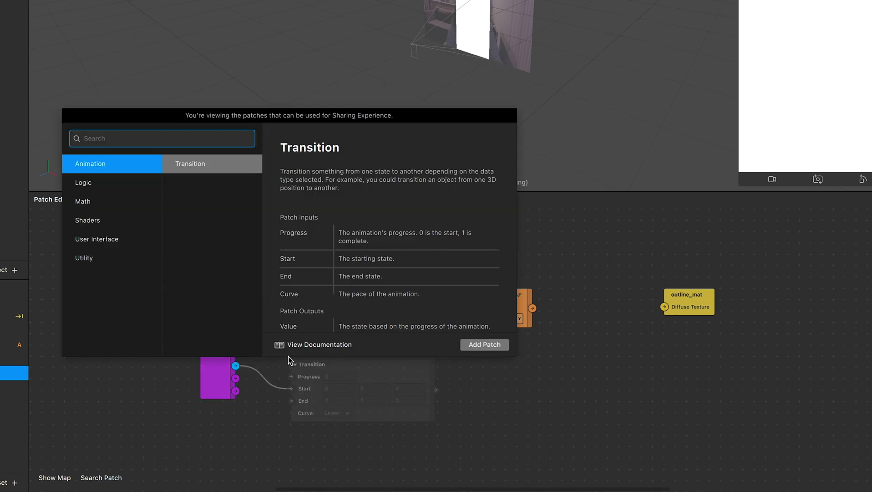
text(divi)
click(139, 169)
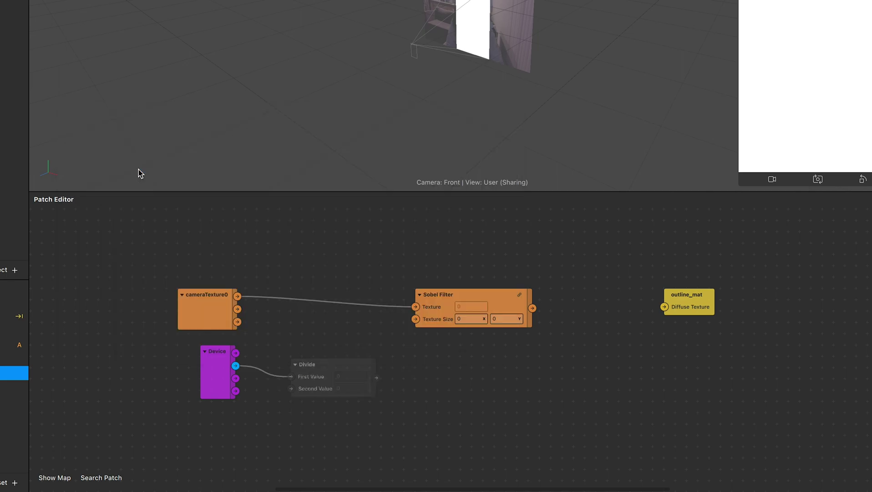
click(352, 400)
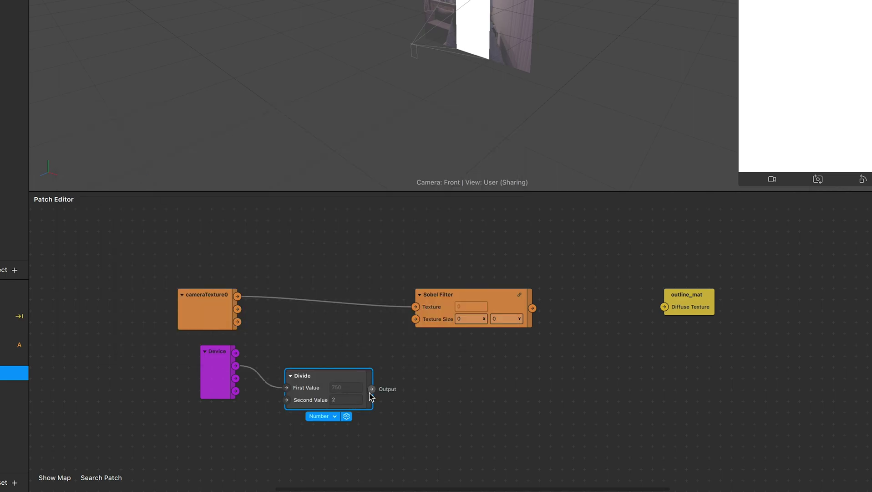
drag(371, 390, 416, 319)
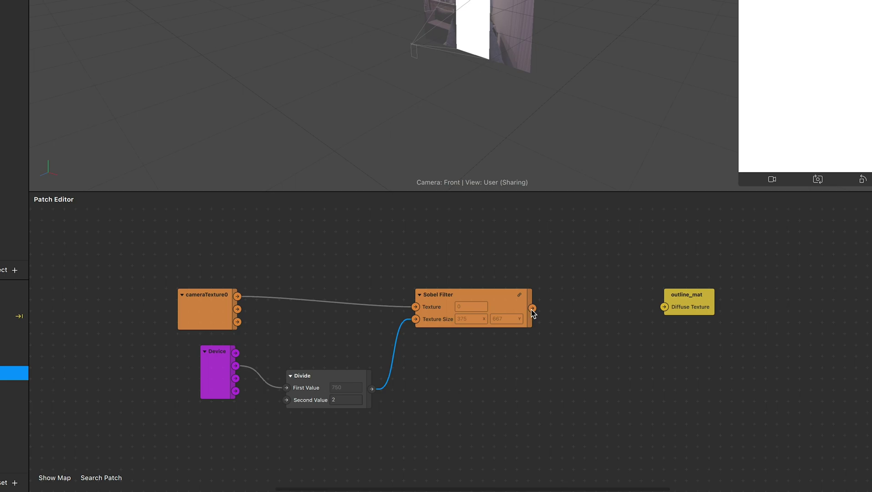
Step: Connect the Sobel Filter output to a new Swizzle patch set to rgb1, and align it between the filter and outline_mat
drag(533, 310, 547, 337)
text(swiz)
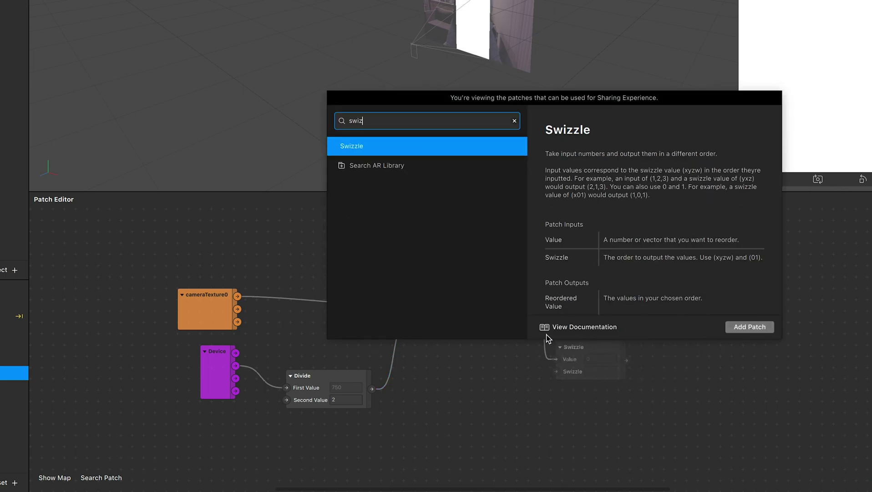
key(Return)
click(595, 371)
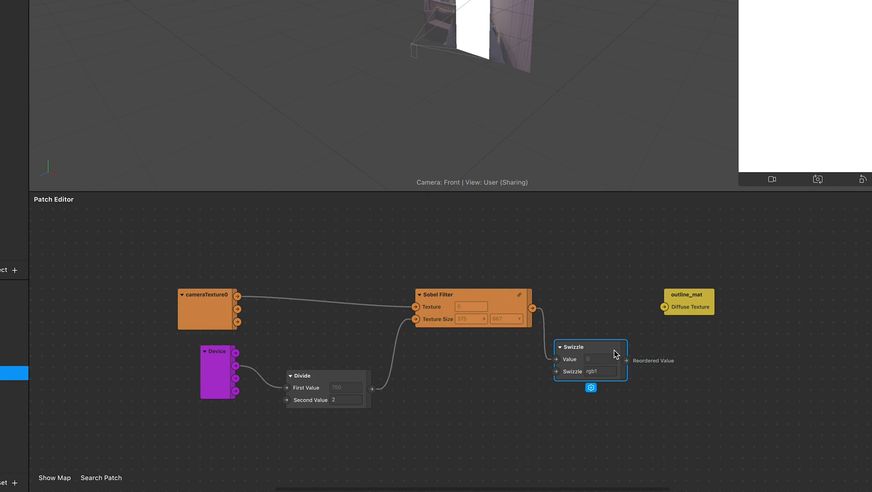
drag(615, 350, 610, 299)
drag(706, 304, 773, 303)
drag(550, 295, 561, 295)
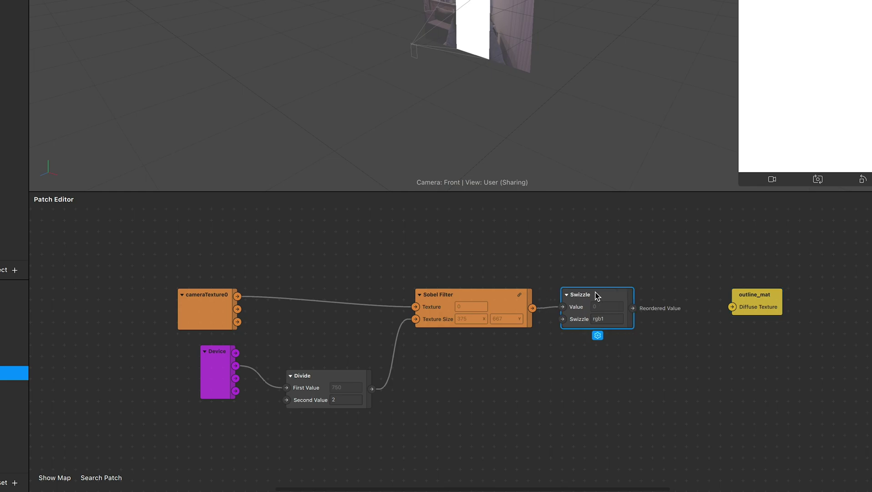
Step: Add a Mix patch fed in its first input by the Swizzle patch's reordered value
drag(634, 308, 658, 321)
text(mix)
key(Return)
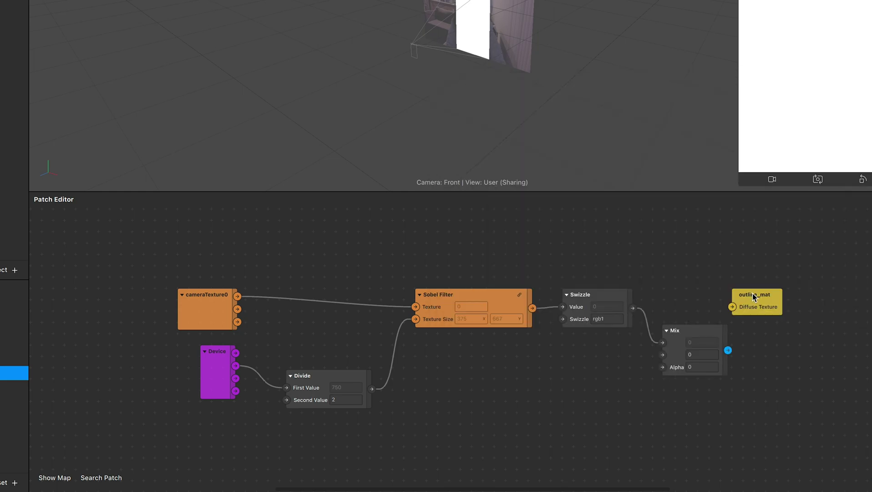
Step: Align the Mix patch between Swizzle and outline_mat, and feed the Swizzle output into its second and Alpha inputs
drag(752, 296, 797, 296)
drag(708, 327, 672, 328)
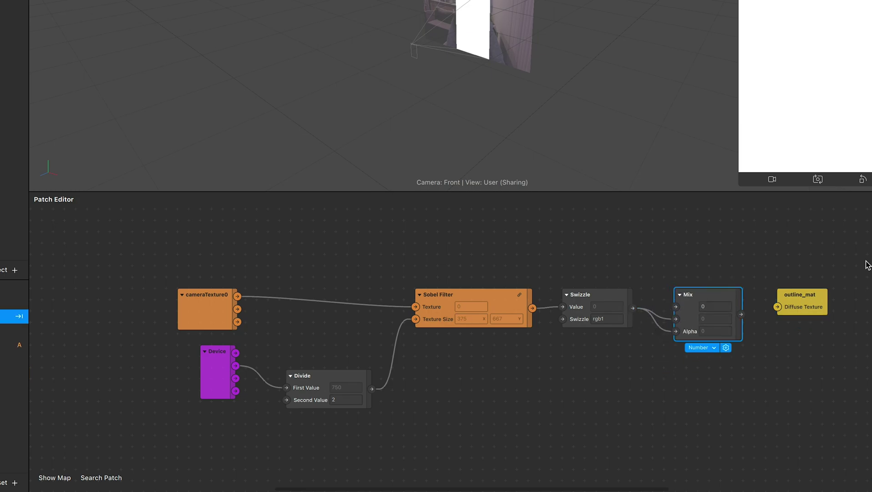
Step: Switch the Mix patch's data type from Number to color, and connect its output to outline_mat's Diffuse Texture
click(713, 349)
click(720, 362)
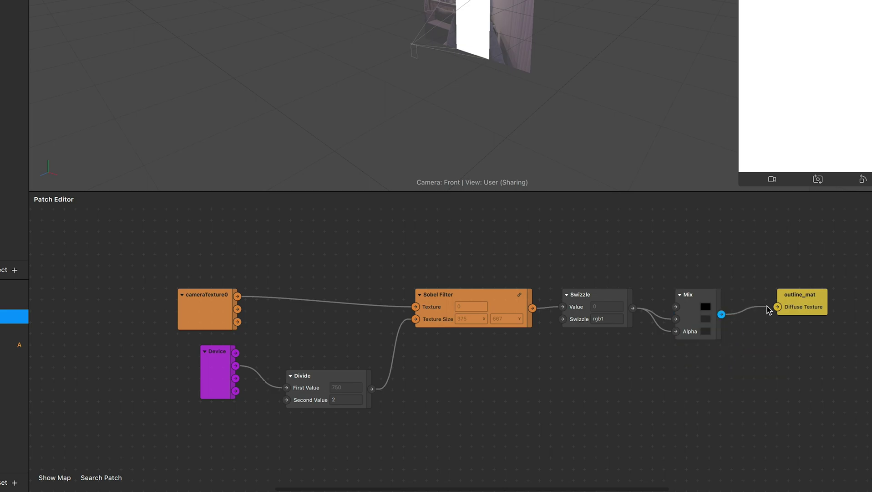
drag(778, 308, 777, 309)
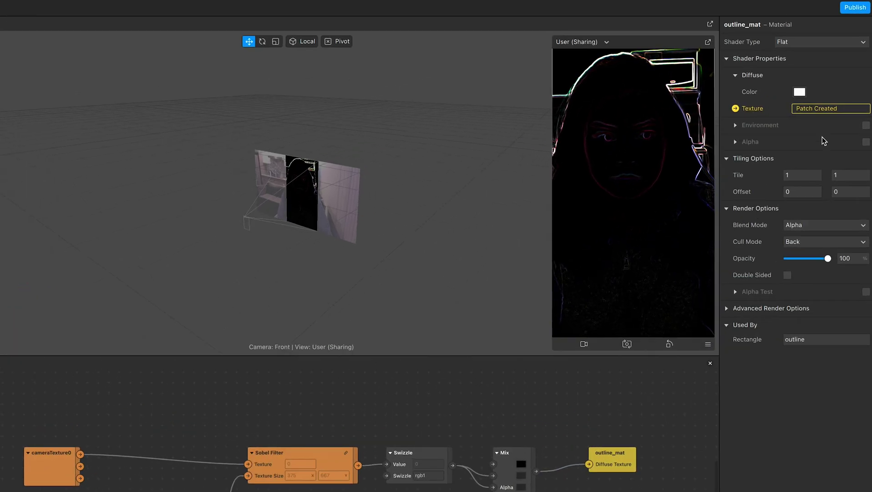
Step: Try the Add, Subtract and Screen blend modes on outline_mat, ending on Subtract
click(810, 225)
click(812, 226)
click(812, 227)
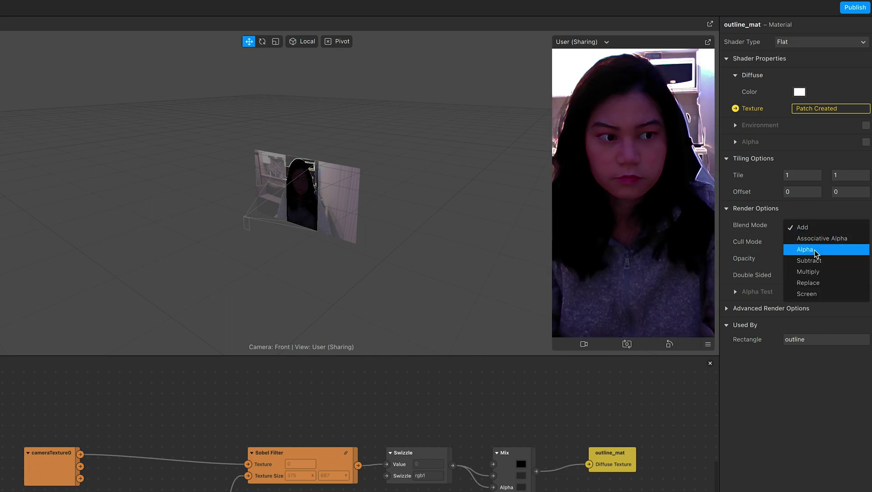
click(820, 260)
click(814, 225)
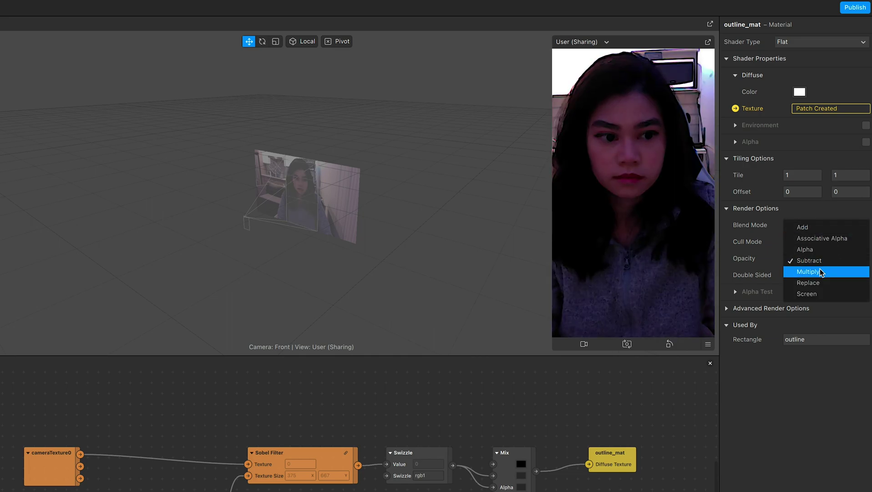
click(826, 294)
click(815, 228)
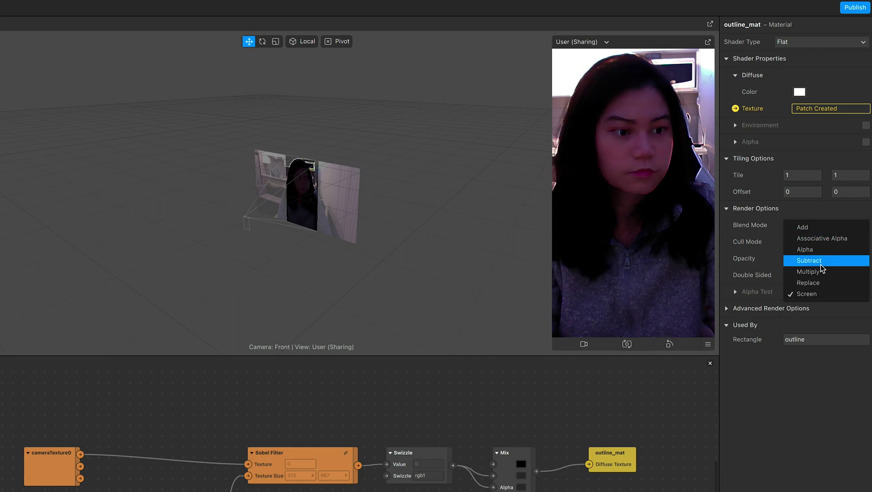
click(819, 259)
Step: Set outline_mat's diffuse color to green with hue 133° and saturation 100%, and its blend mode to Add
click(800, 91)
drag(350, 382, 388, 383)
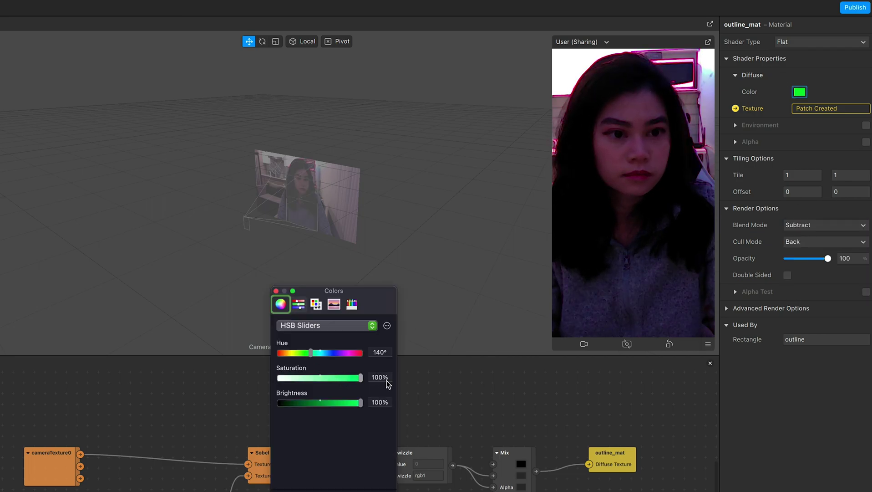
click(352, 354)
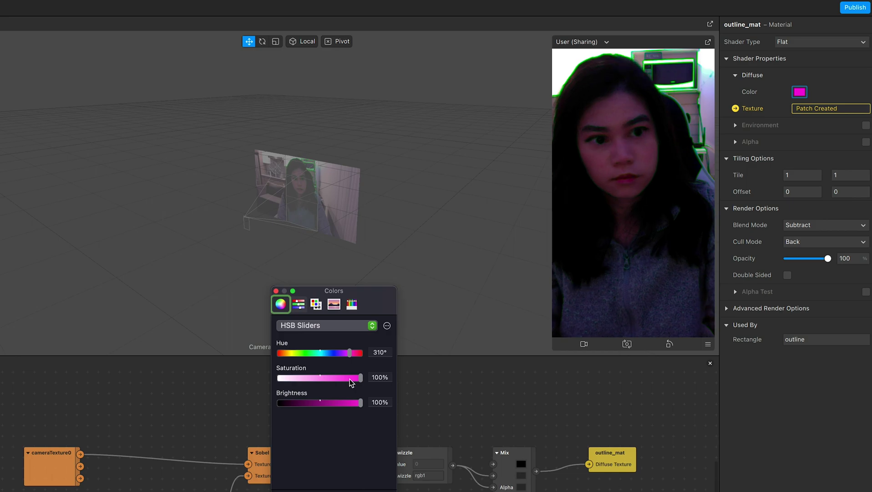
click(310, 353)
click(276, 290)
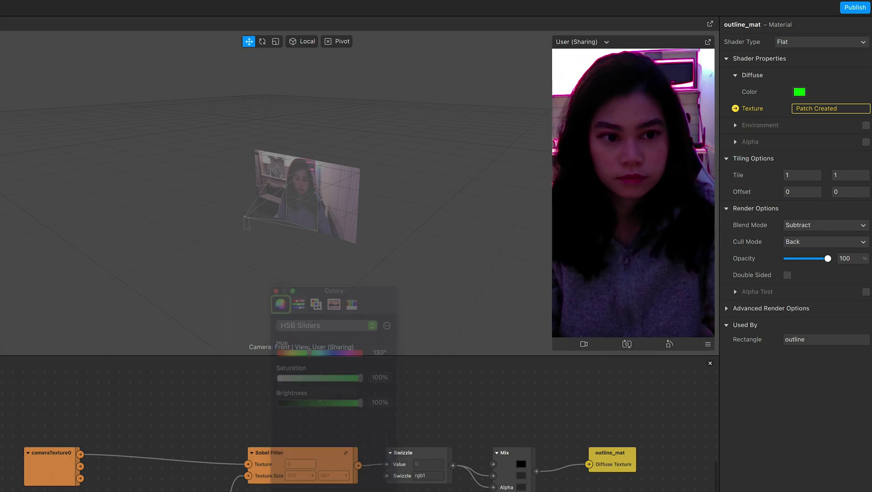
click(825, 224)
click(819, 228)
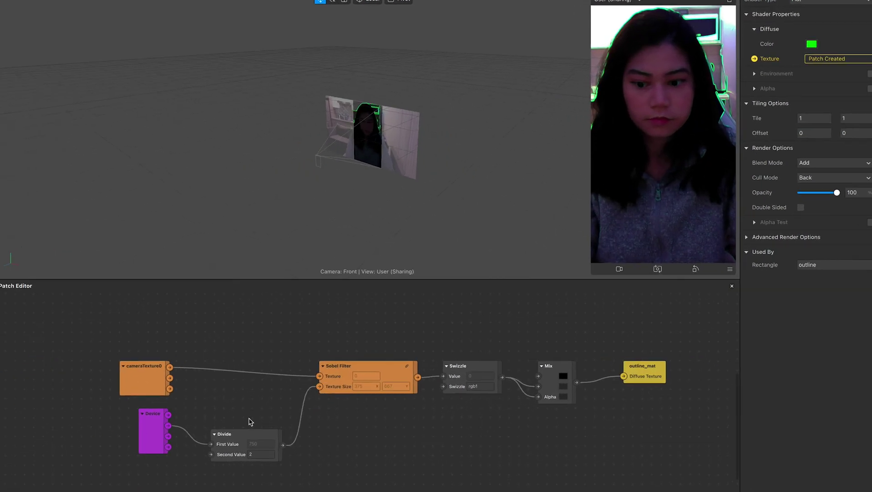
Step: Try 4 and 5 as the Divide patch's second value, and settle on 2.5
drag(250, 461, 268, 463)
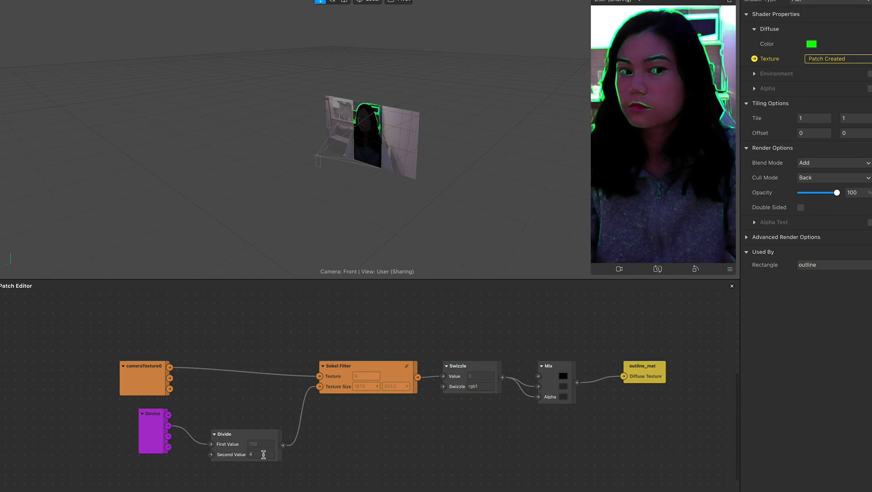
click(261, 453)
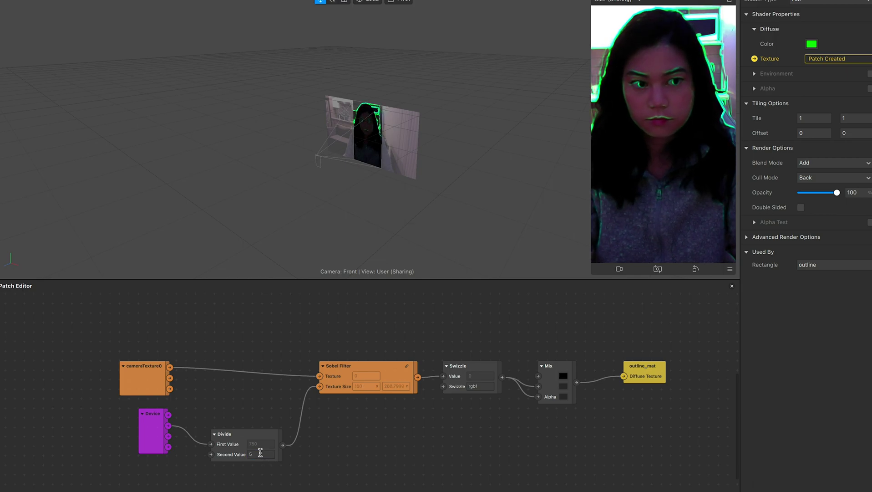
key(Return)
text(2)
key(Return)
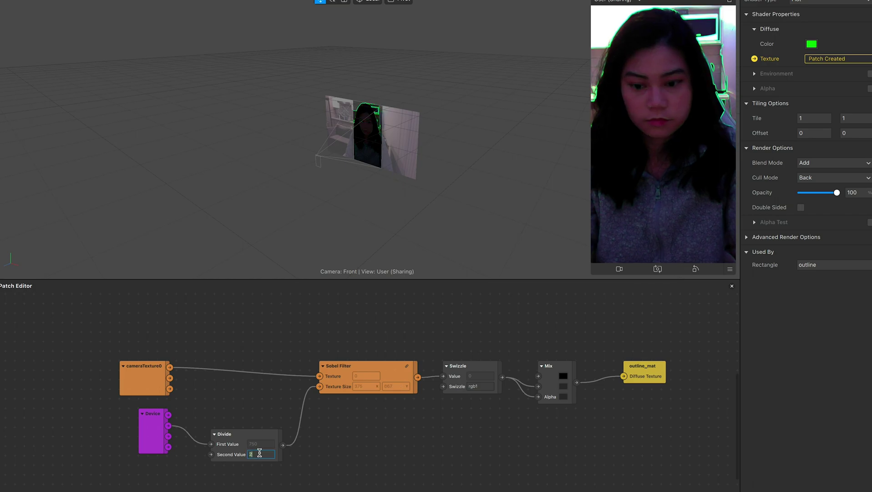
text(.5)
key(Return)
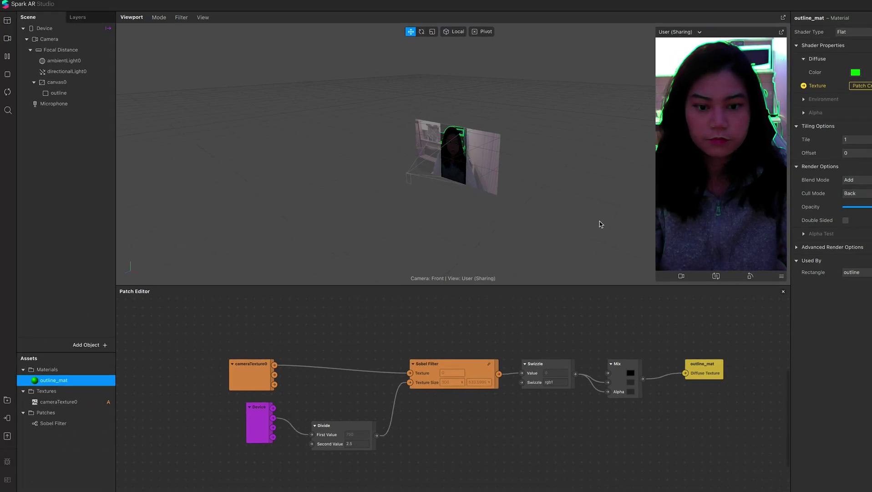
Step: Enlarge the viewport area and set the outline rectangle's uniform scale to 1.05
drag(665, 332, 665, 332)
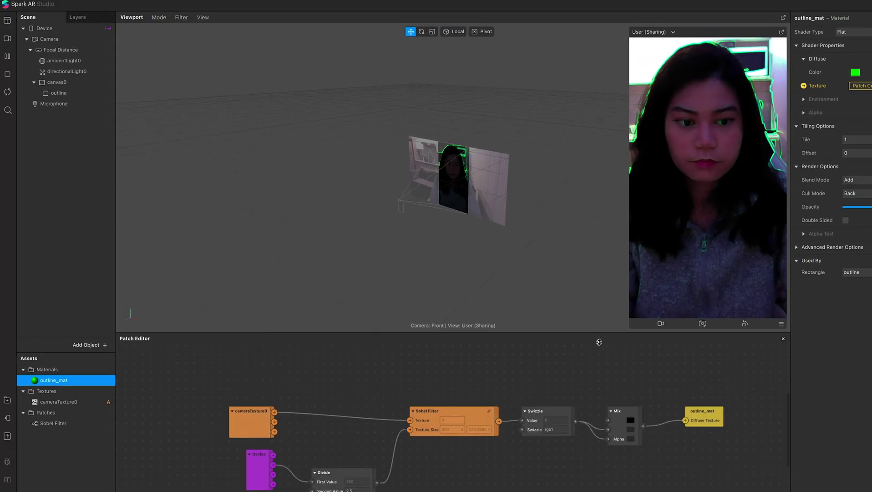
right_drag(472, 155, 564, 211)
click(61, 93)
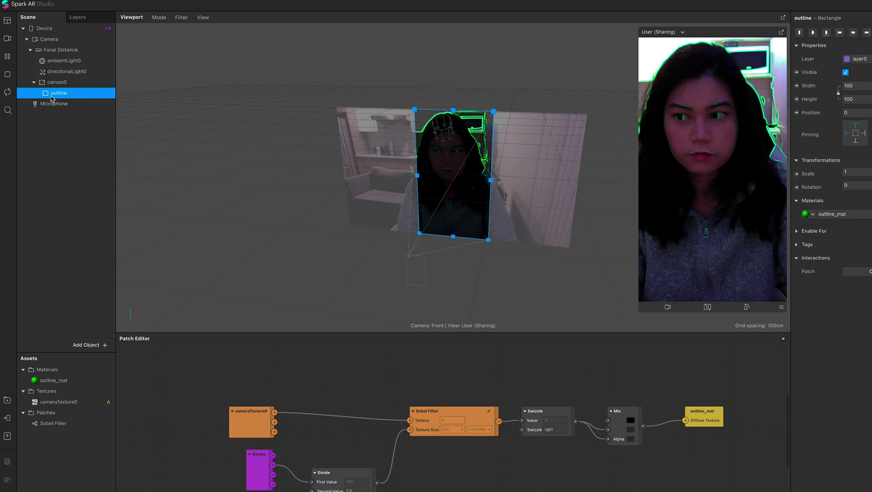
click(847, 172)
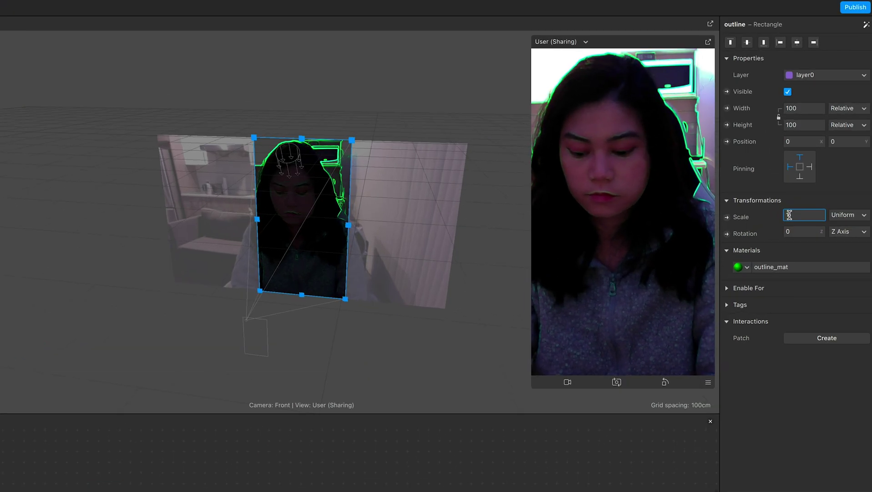
text(1.05)
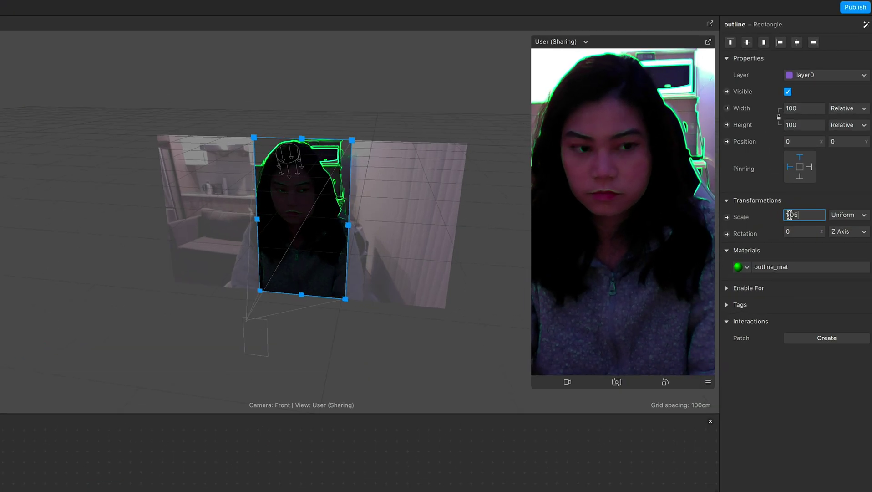
key(Return)
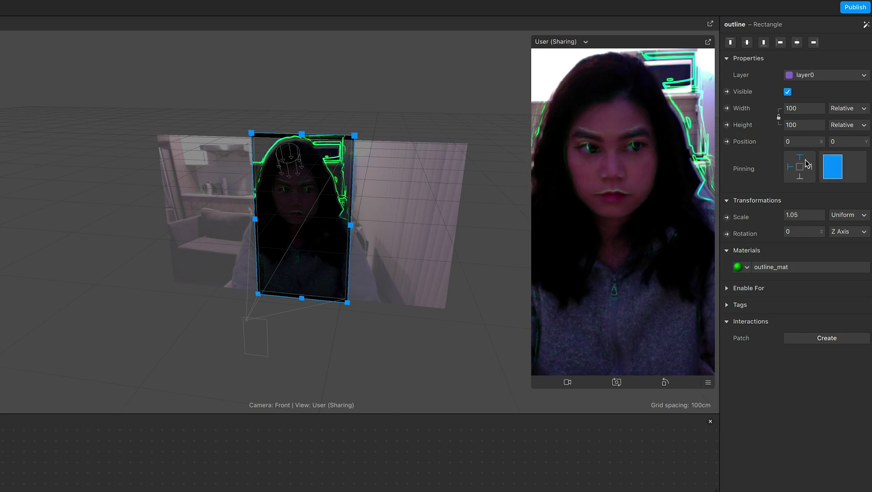
Step: Set the outline rectangle's position to X 9 and Y 11
click(798, 142)
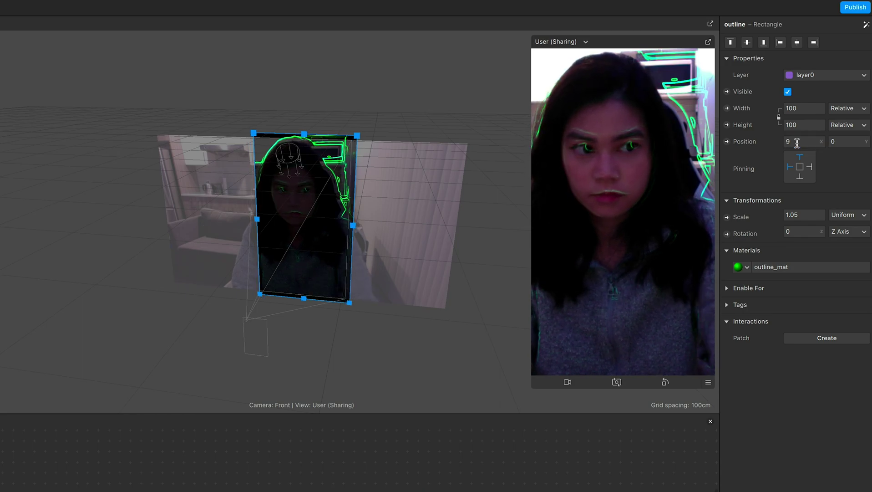
click(836, 142)
text(10)
key(Return)
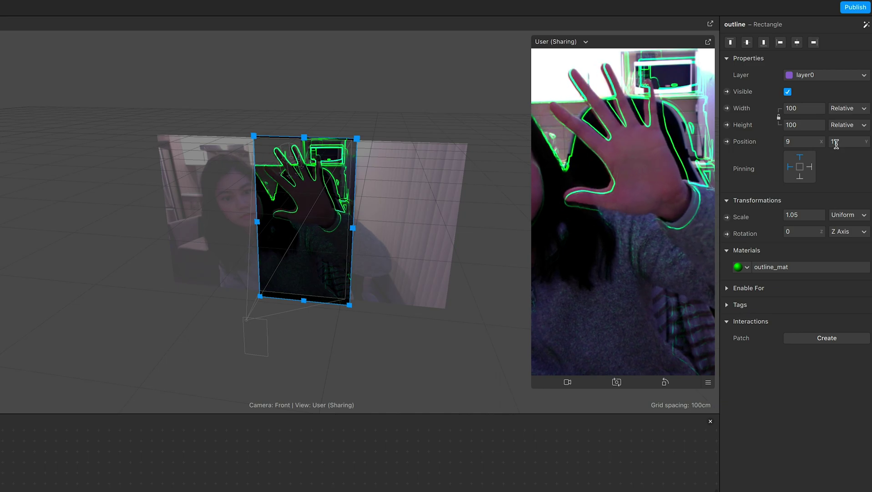
scroll(307, 343, up, 3)
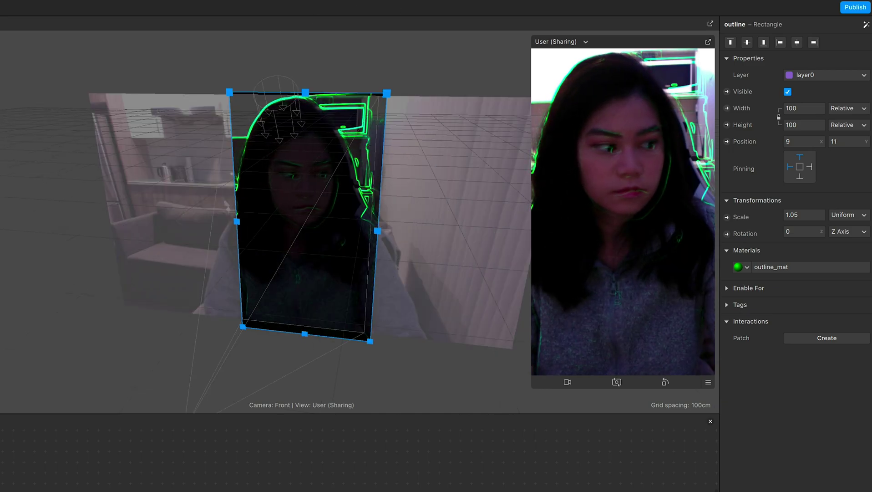
scroll(338, 105, up, 1)
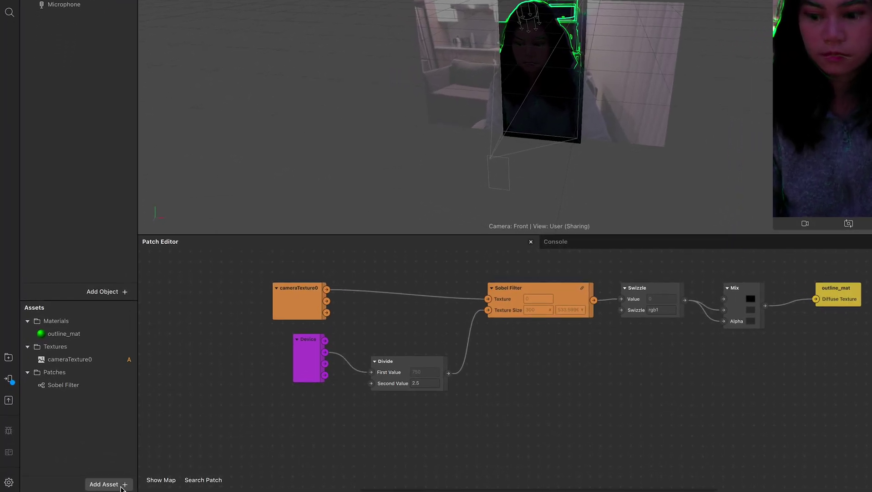
Step: Search the AR Library for "color cycle" and import the Color Cycle patch asset into the project
click(101, 484)
click(171, 357)
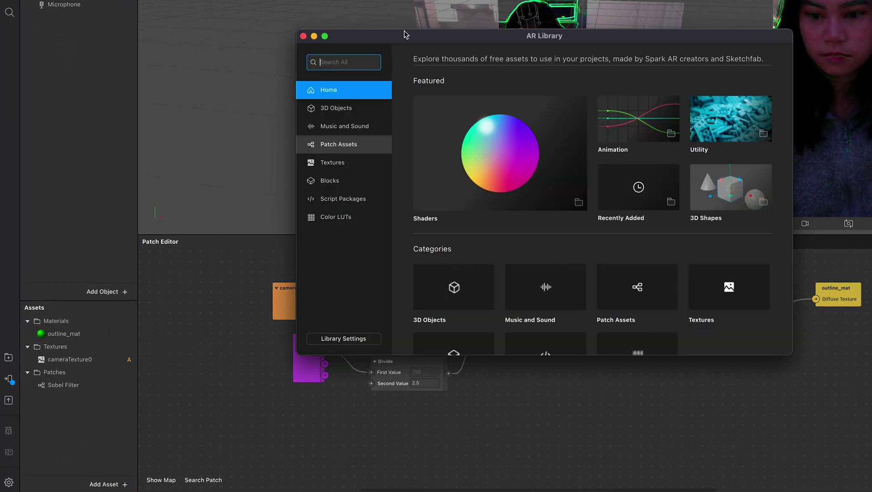
click(349, 62)
text(color cy)
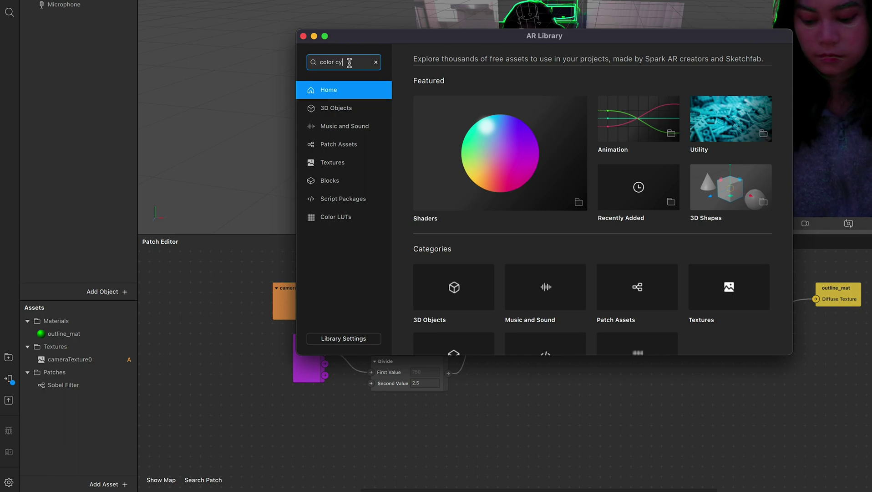
text(cle)
key(Return)
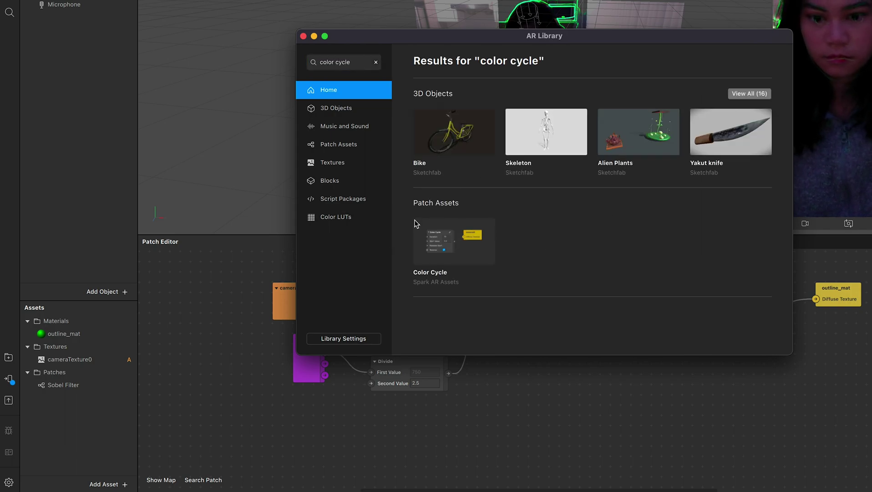
click(451, 246)
click(758, 81)
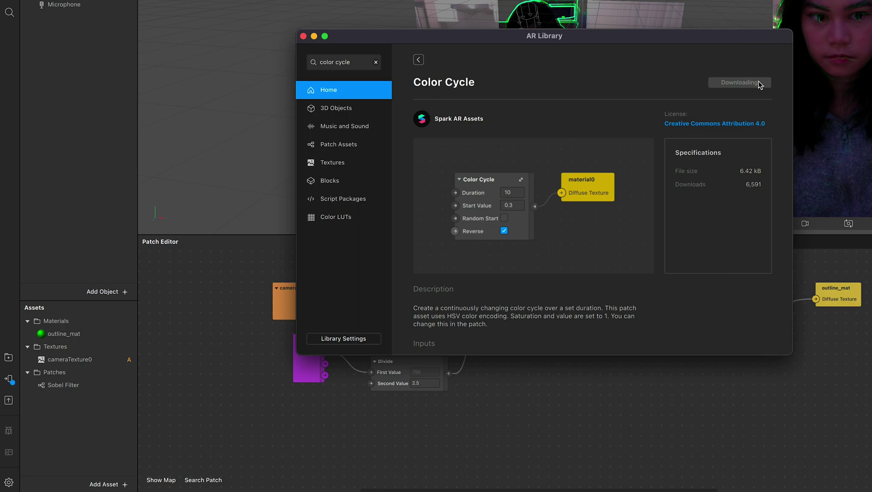
click(303, 37)
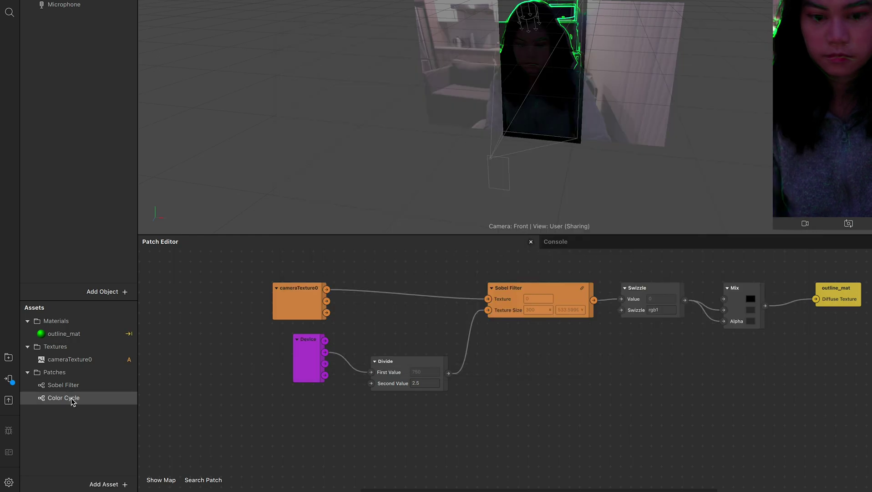
Step: Place the Color Cycle patch in the graph and connect its Color output to the Source of a new Blend patch
drag(71, 401, 605, 401)
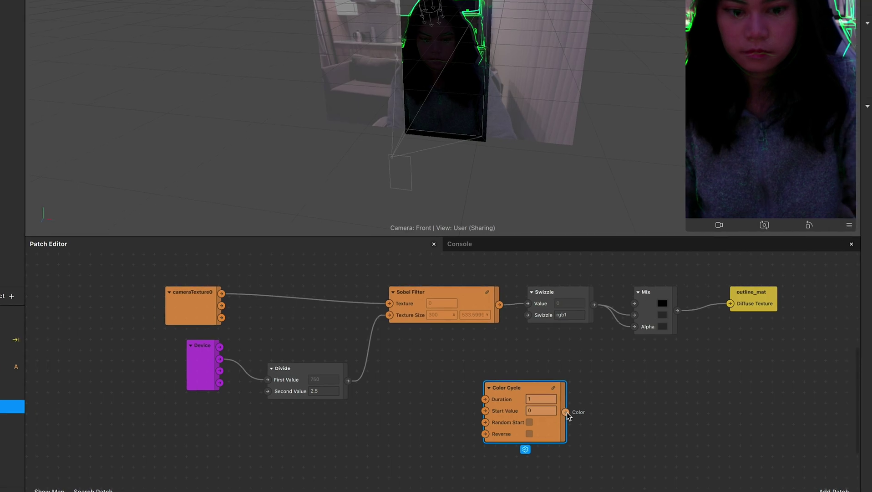
drag(568, 415, 592, 400)
text(blend)
key(Return)
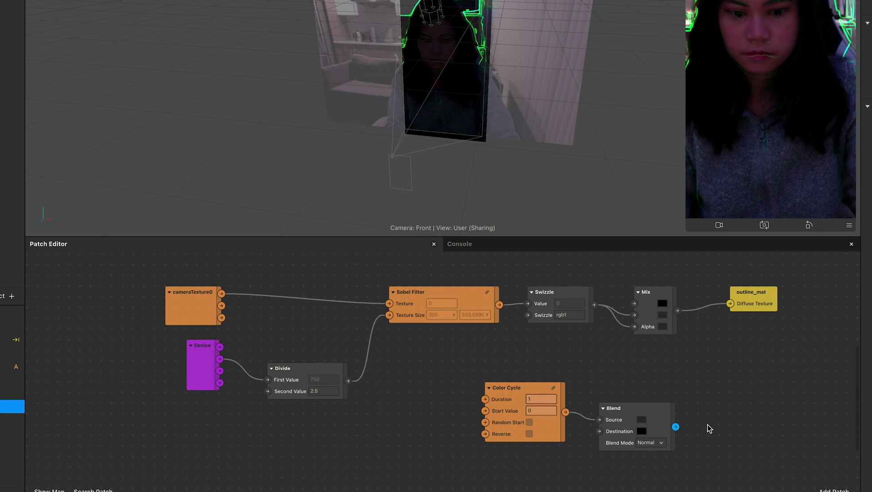
Step: Rearrange the patches so Color Cycle and Blend sit before the Sobel Filter, and connect cameraTexture0's RGBA output to Blend's Destination
drag(185, 303, 78, 293)
drag(178, 335, 307, 465)
drag(478, 364, 686, 473)
drag(659, 418, 326, 350)
drag(217, 384, 189, 382)
drag(116, 283, 272, 348)
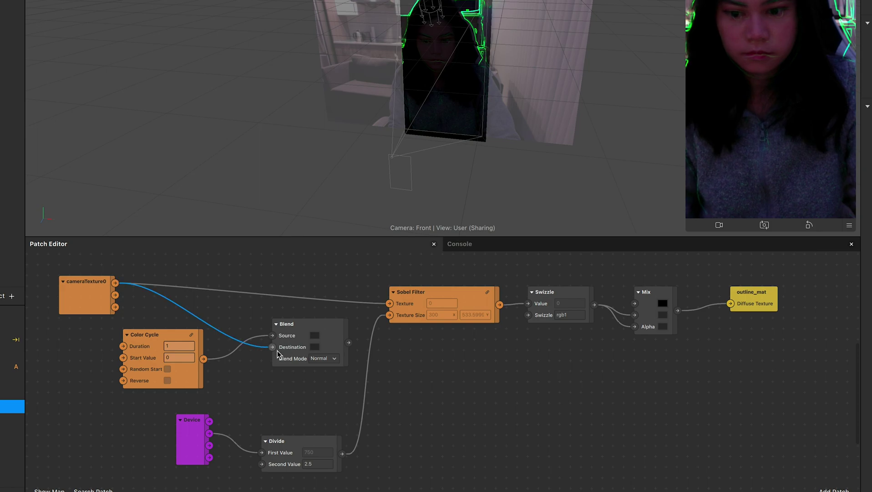
Step: Set the Blend patch's mode to Screen and connect its output to the Sobel Filter's Texture input
click(324, 359)
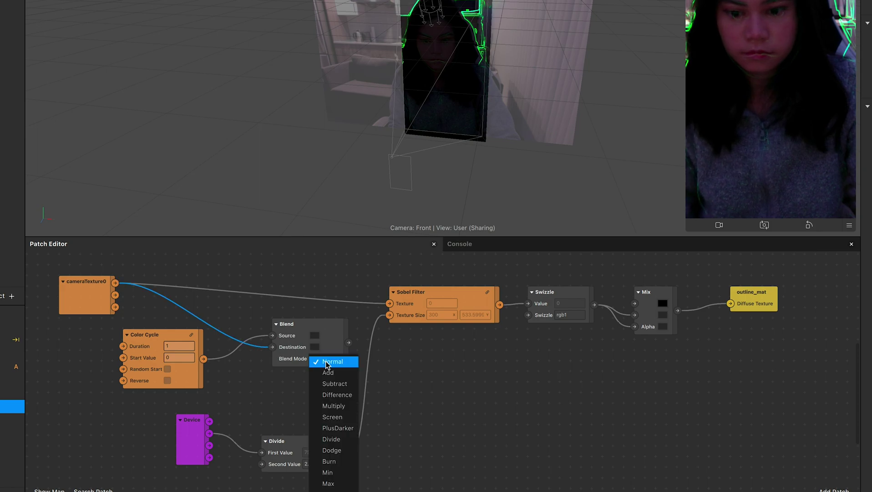
click(349, 420)
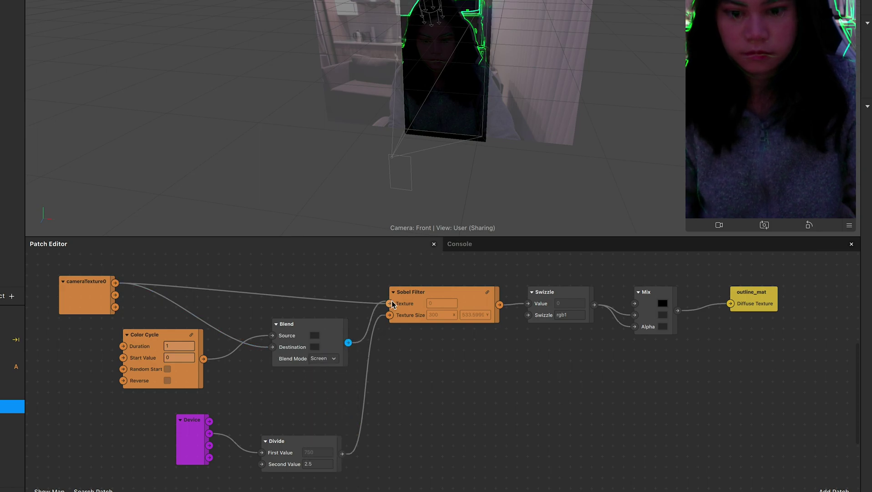
drag(388, 306, 390, 304)
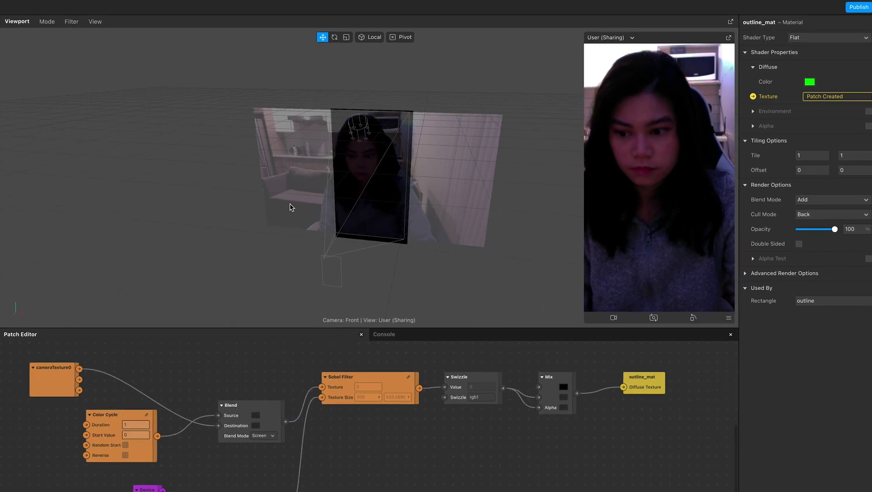
Step: Make outline_mat's diffuse color white by setting its saturation to 0%
click(810, 82)
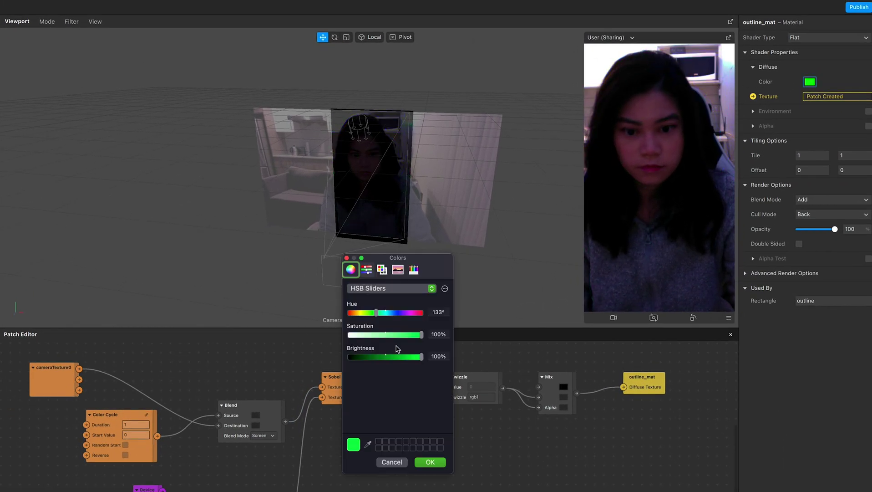
drag(395, 335, 314, 337)
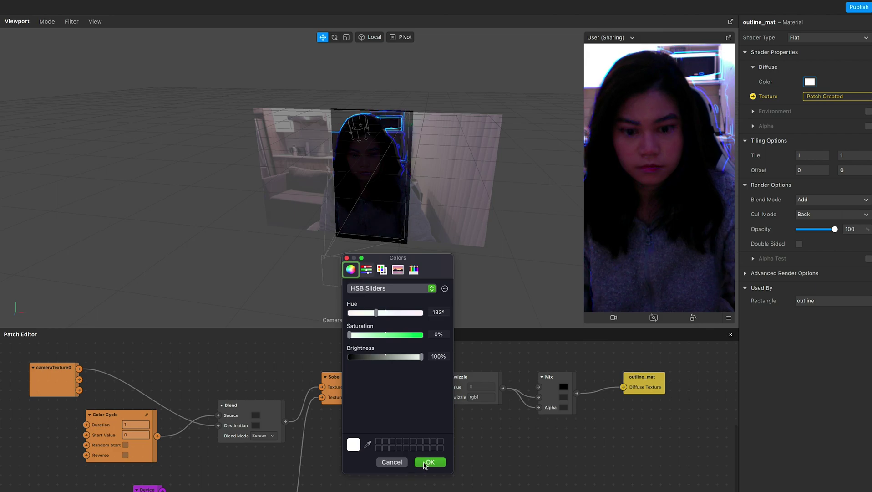
click(427, 462)
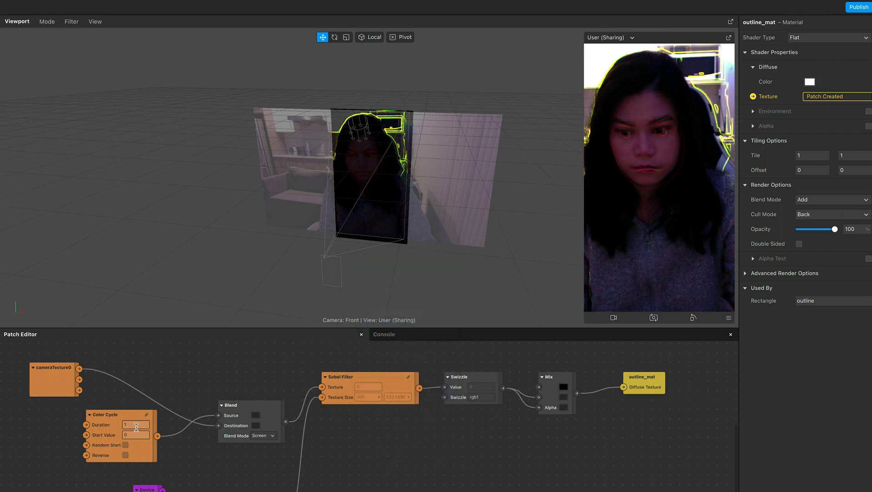
Step: Set the Color Cycle patch's Duration to 4 and open the properties of the outline rectangle
click(143, 425)
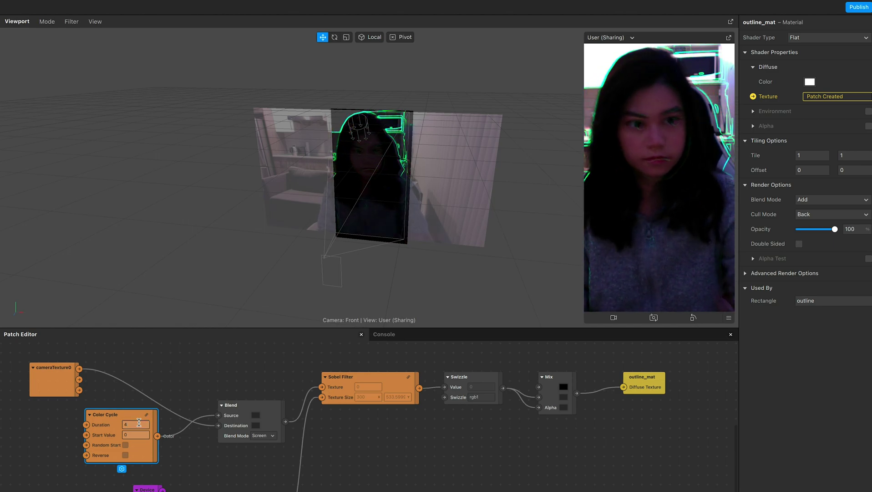
click(811, 301)
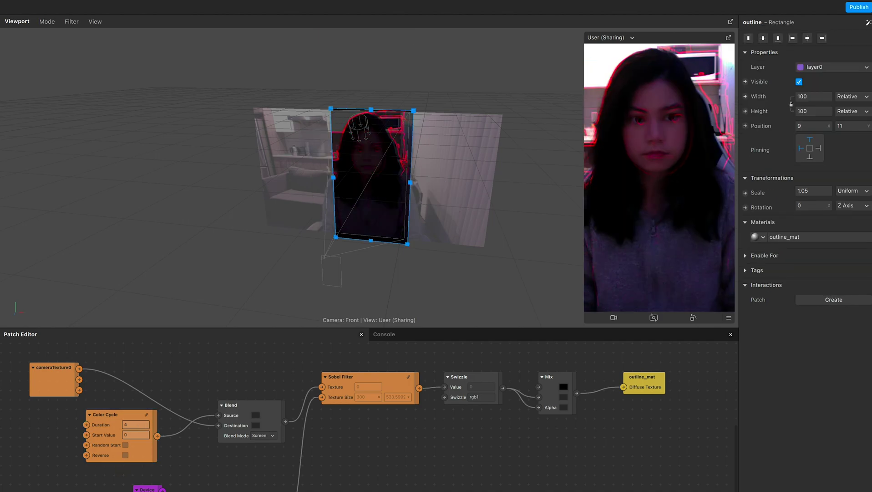